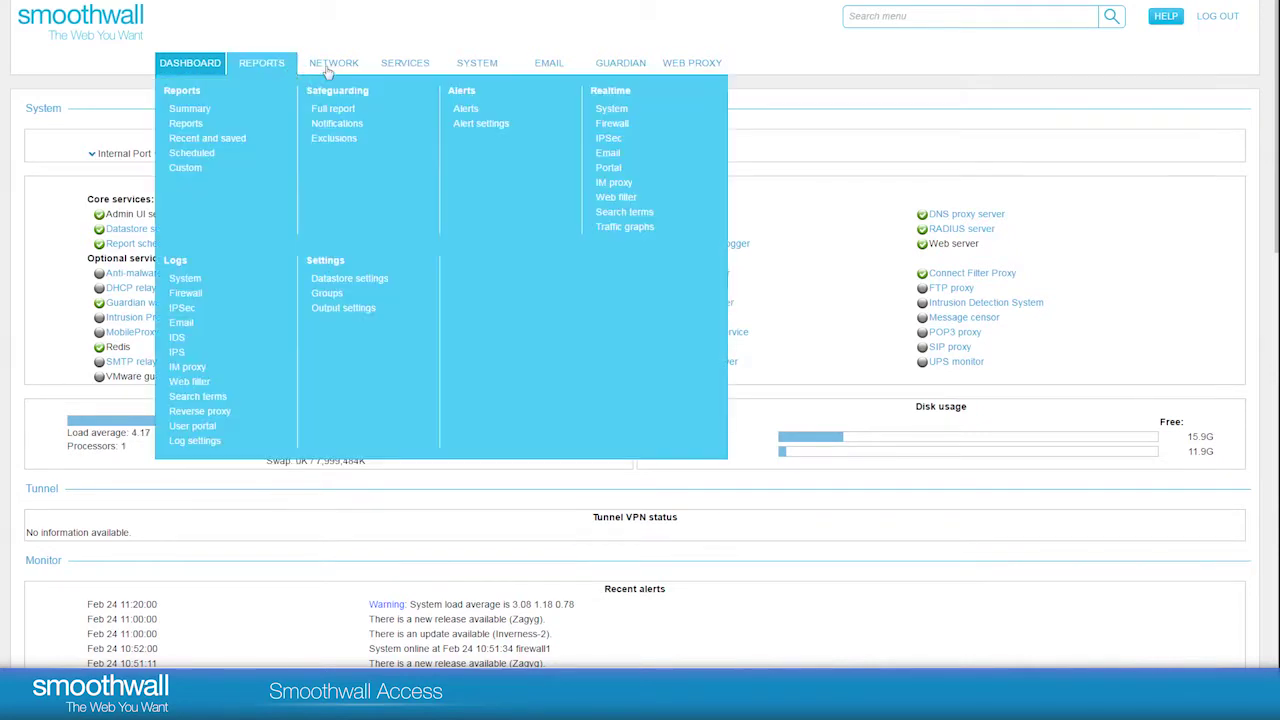
Open the firewall's Smoothwall access page and review its existing rule sections and default rule.
{"action": "mouse_move", "coordinate": [333, 68]}
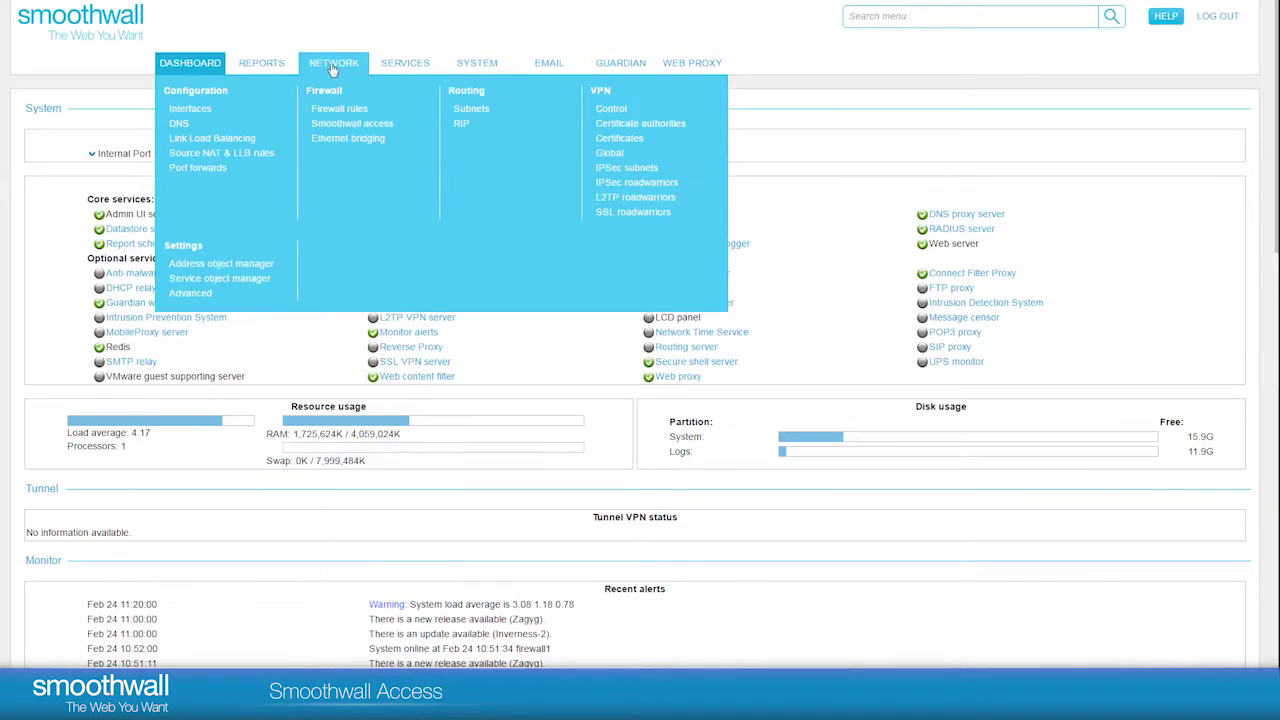
{"action": "left_click", "coordinate": [347, 125]}
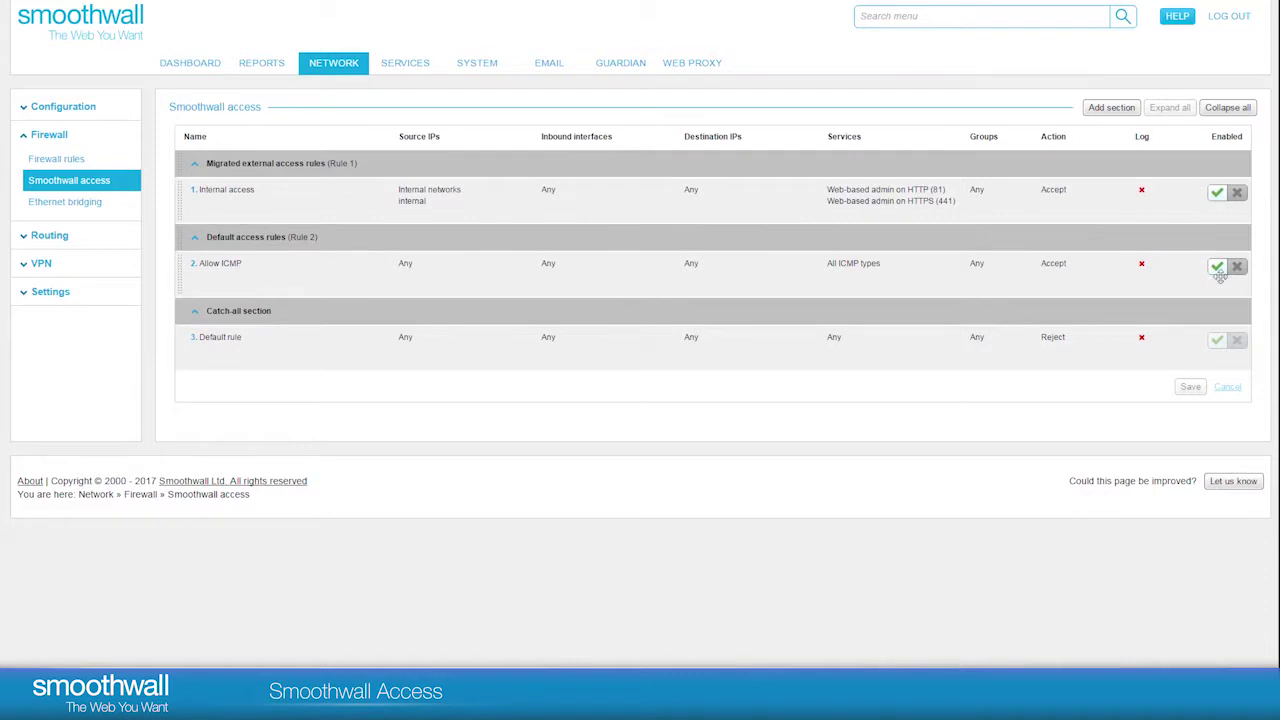
{"action": "mouse_move", "coordinate": [733, 169]}
{"action": "mouse_move", "coordinate": [718, 236]}
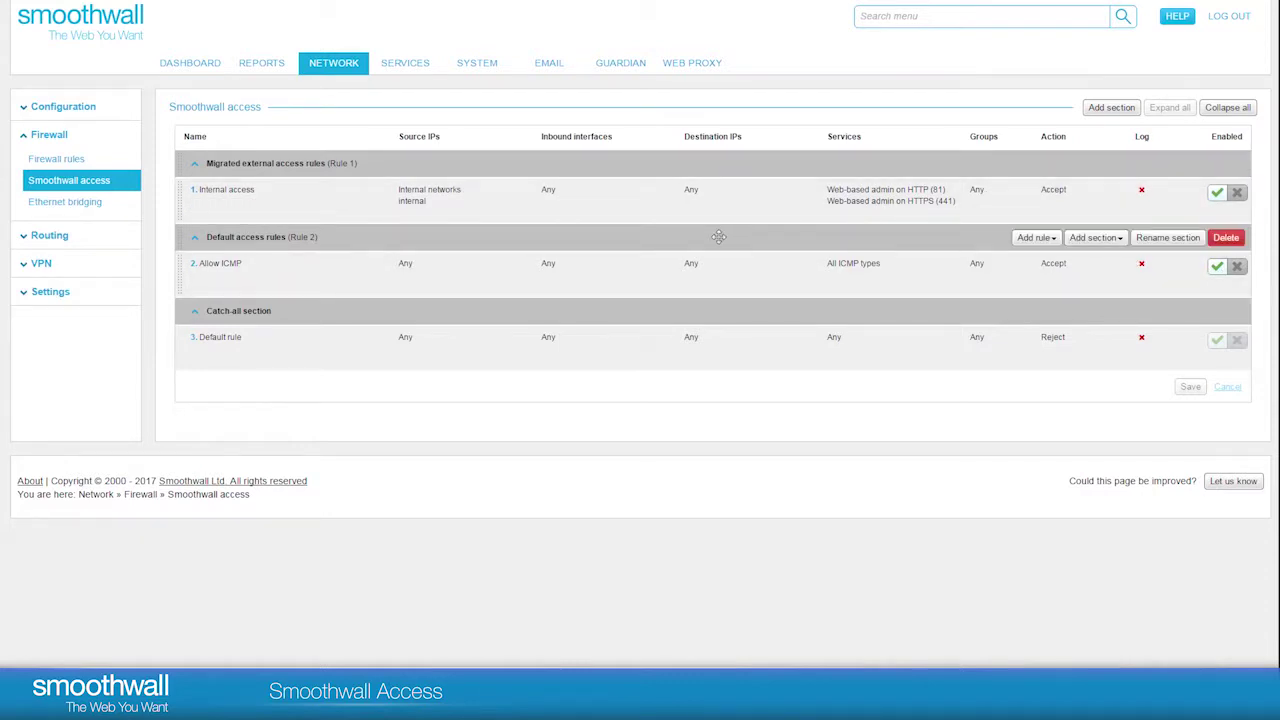
{"action": "mouse_move", "coordinate": [715, 320]}
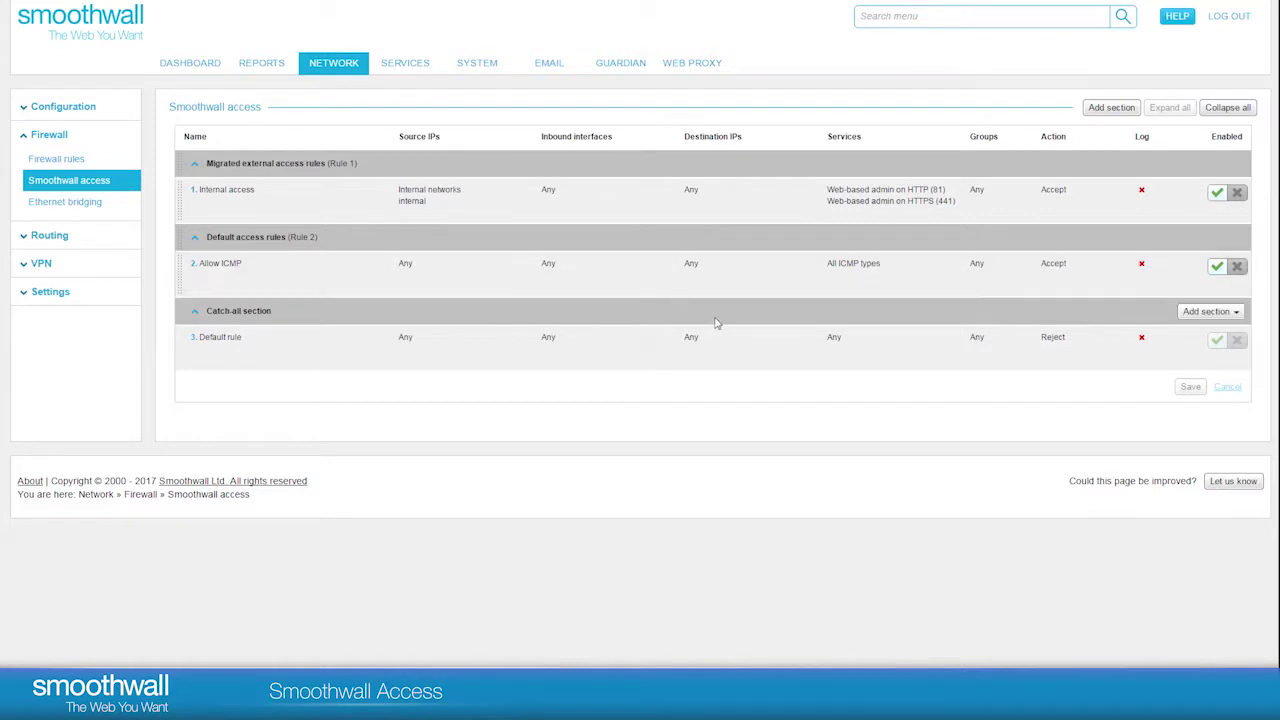
{"action": "mouse_move", "coordinate": [364, 340]}
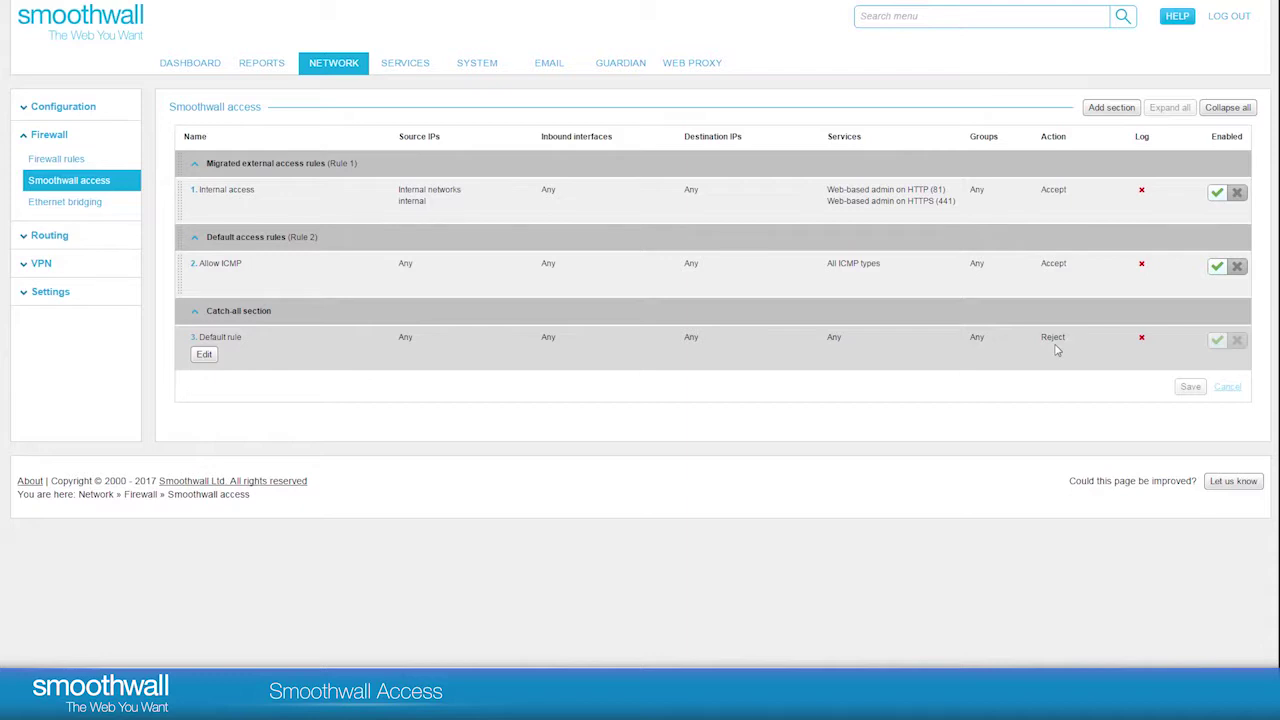
Consult the page's help on configuring access rules, expand the topic about Smoothwall services, and close the help.
{"action": "left_click", "coordinate": [1181, 16]}
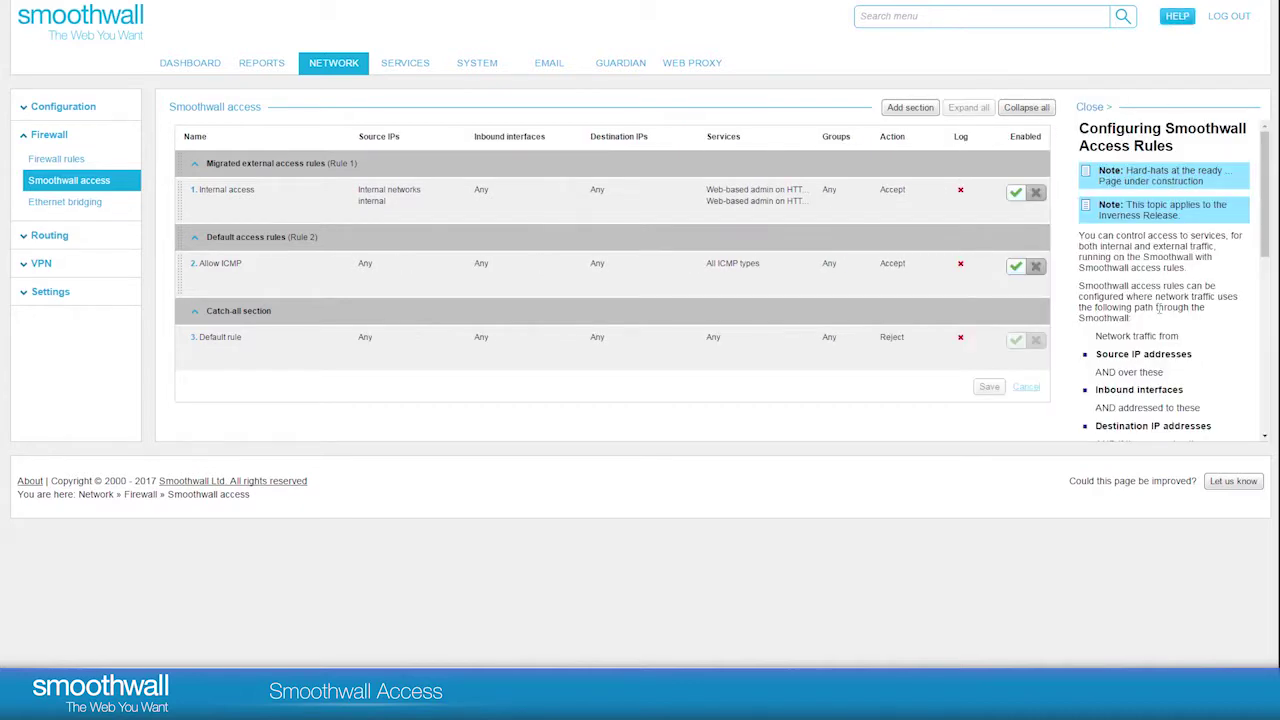
{"action": "scroll", "coordinate": [1158, 310], "scroll_direction": "down", "scroll_amount": 5}
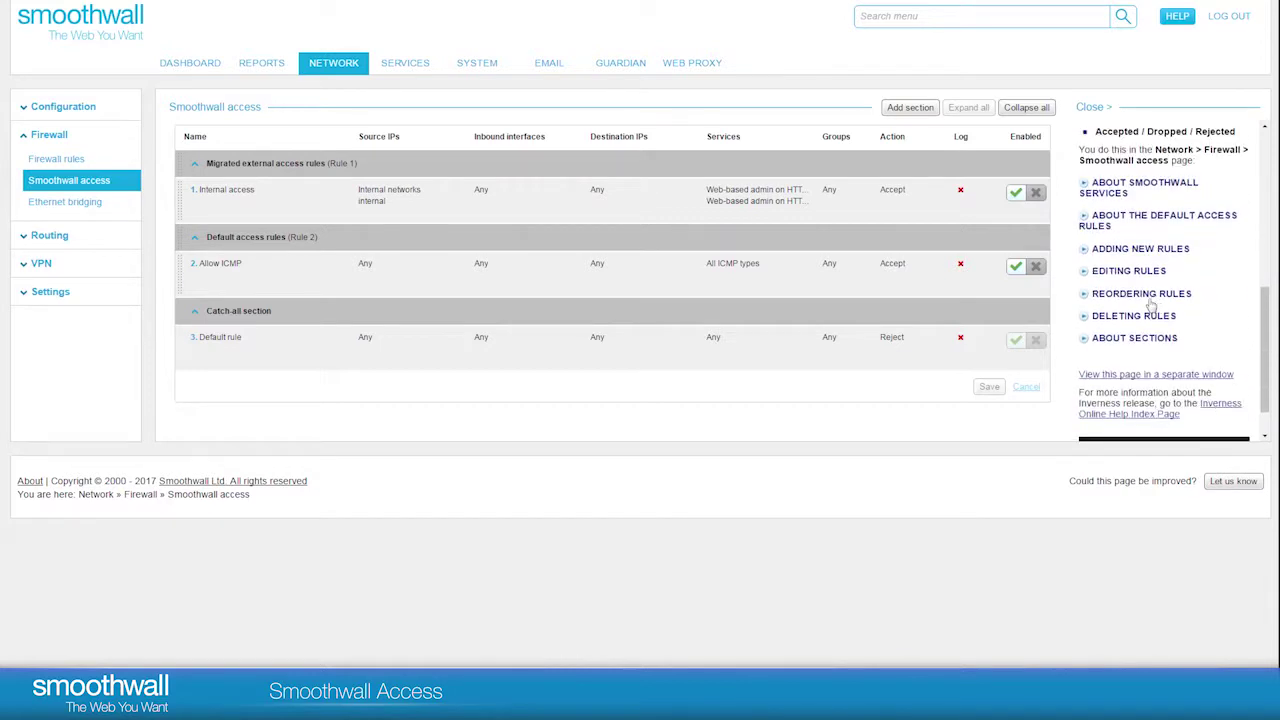
{"action": "left_click", "coordinate": [1085, 186]}
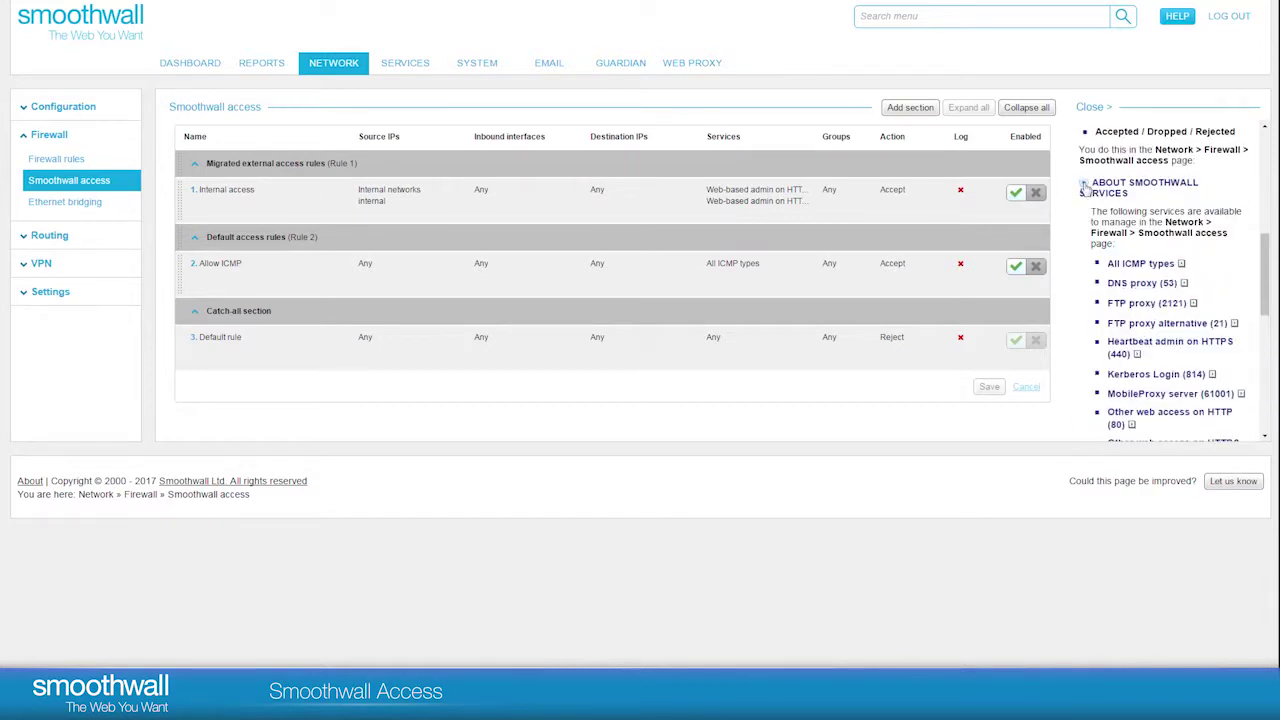
{"action": "left_click", "coordinate": [1088, 107]}
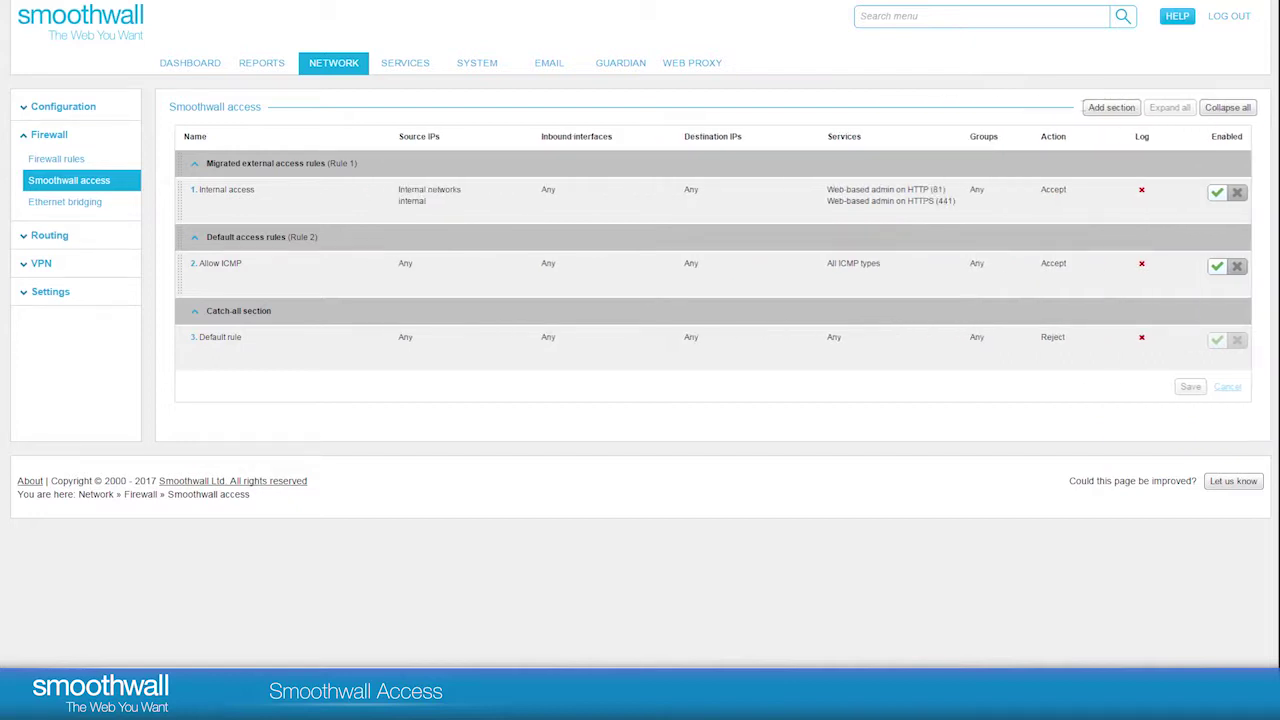
Add a new access rule section named "DNS Proxy" and save it.
{"action": "left_click", "coordinate": [1112, 108]}
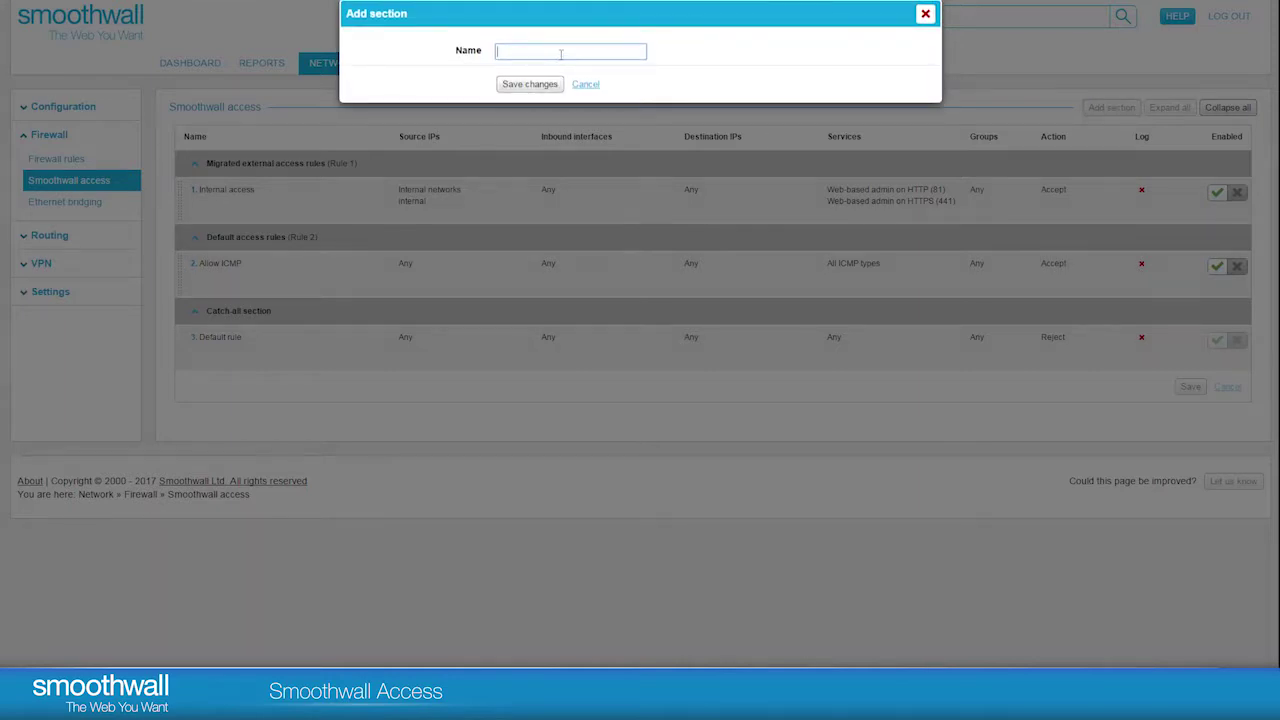
{"action": "type", "text": "DNS Proxy"}
{"action": "left_click", "coordinate": [531, 85]}
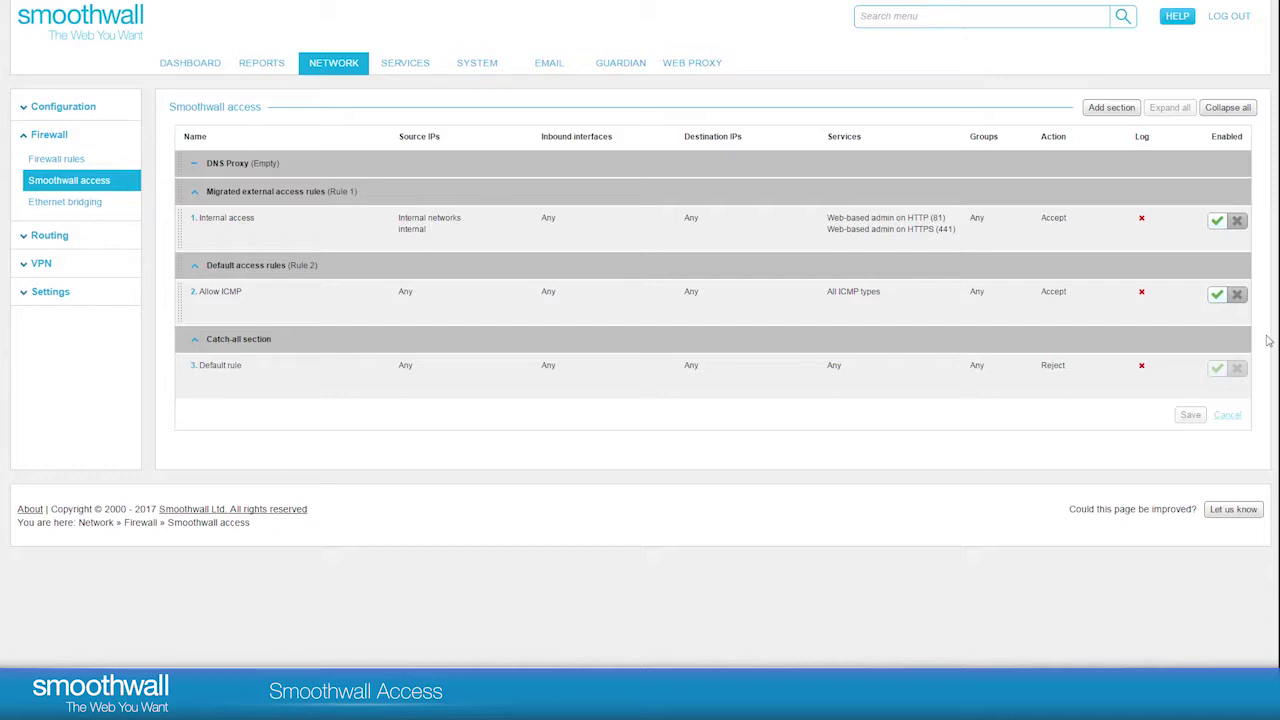
{"action": "left_click", "coordinate": [1047, 164]}
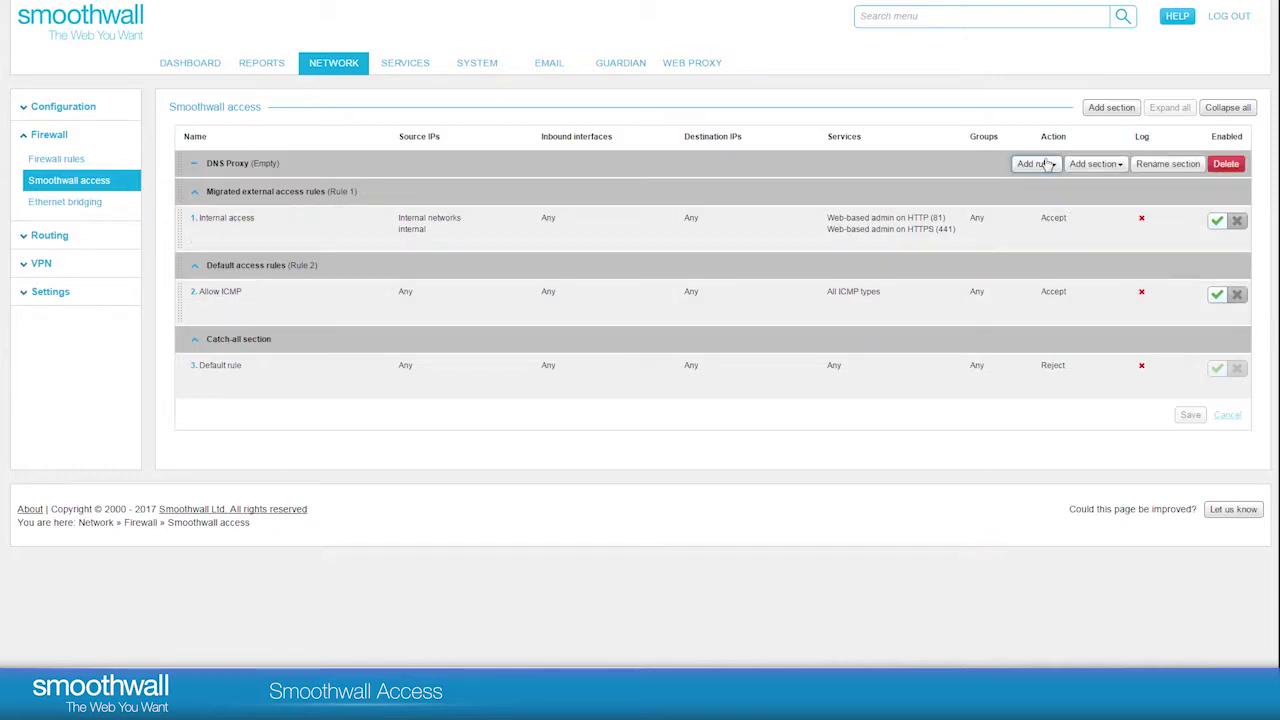
{"action": "left_click", "coordinate": [1096, 165]}
{"action": "left_click", "coordinate": [1157, 168]}
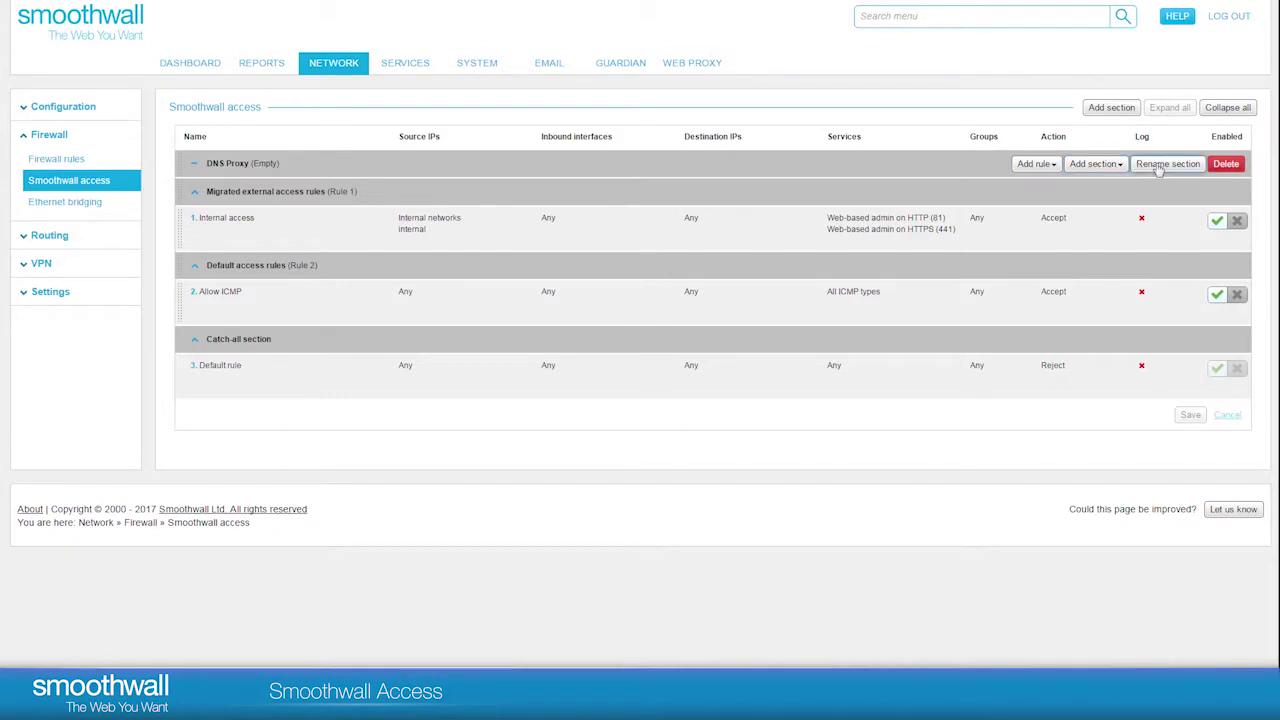
Start a new access rule at the top of the DNS Proxy section and name it "DNS Proxy".
{"action": "left_click", "coordinate": [1034, 166]}
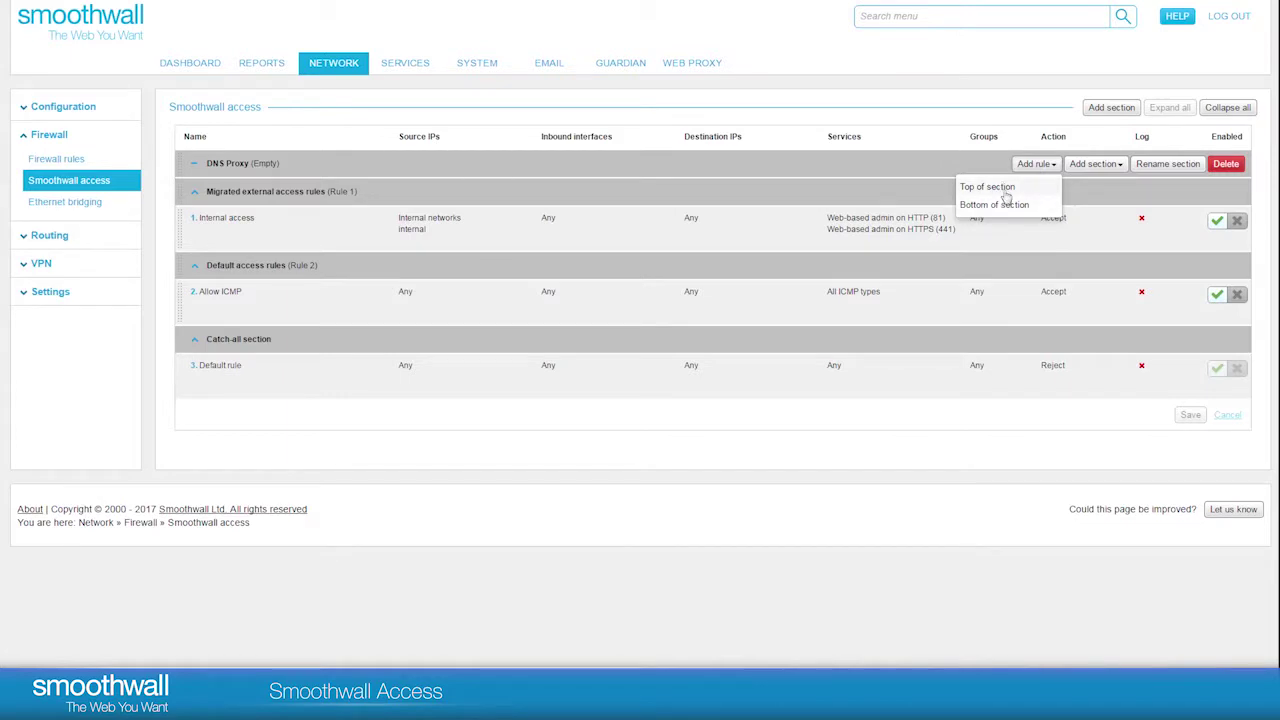
{"action": "left_click", "coordinate": [1007, 190]}
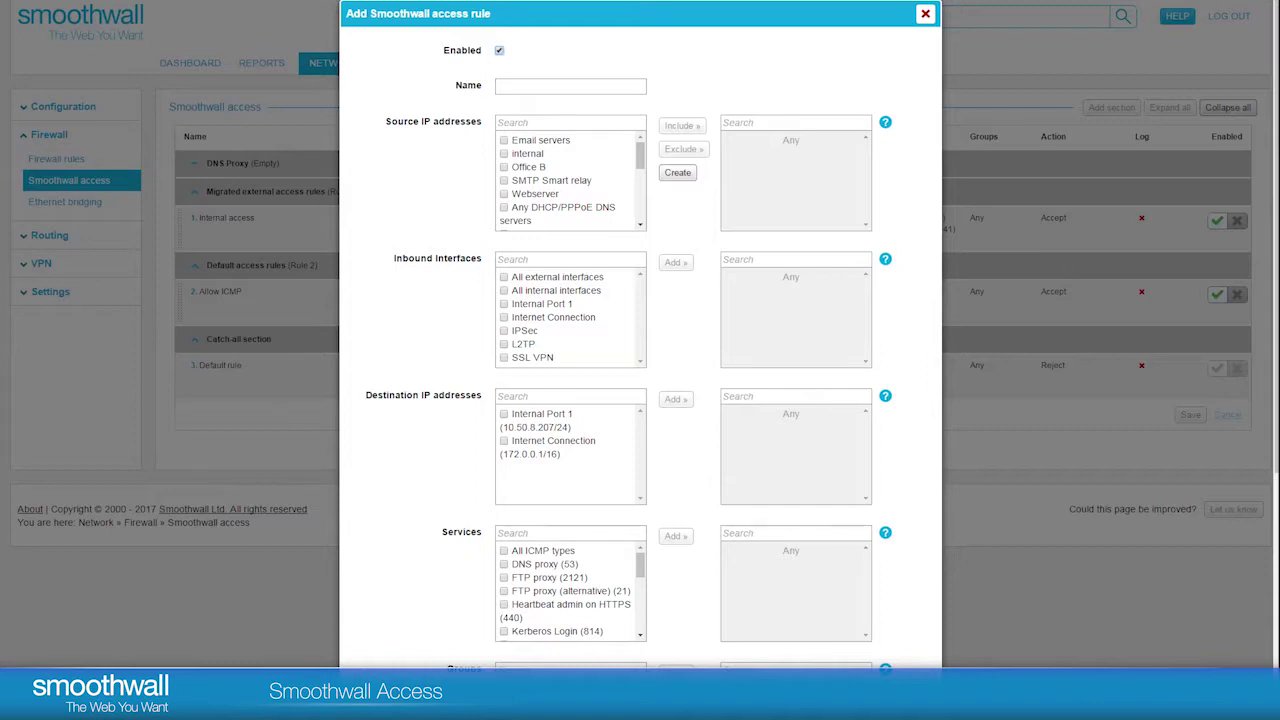
{"action": "left_click", "coordinate": [620, 88]}
{"action": "type", "text": "DNS Proxy"}
{"action": "left_click", "coordinate": [603, 124]}
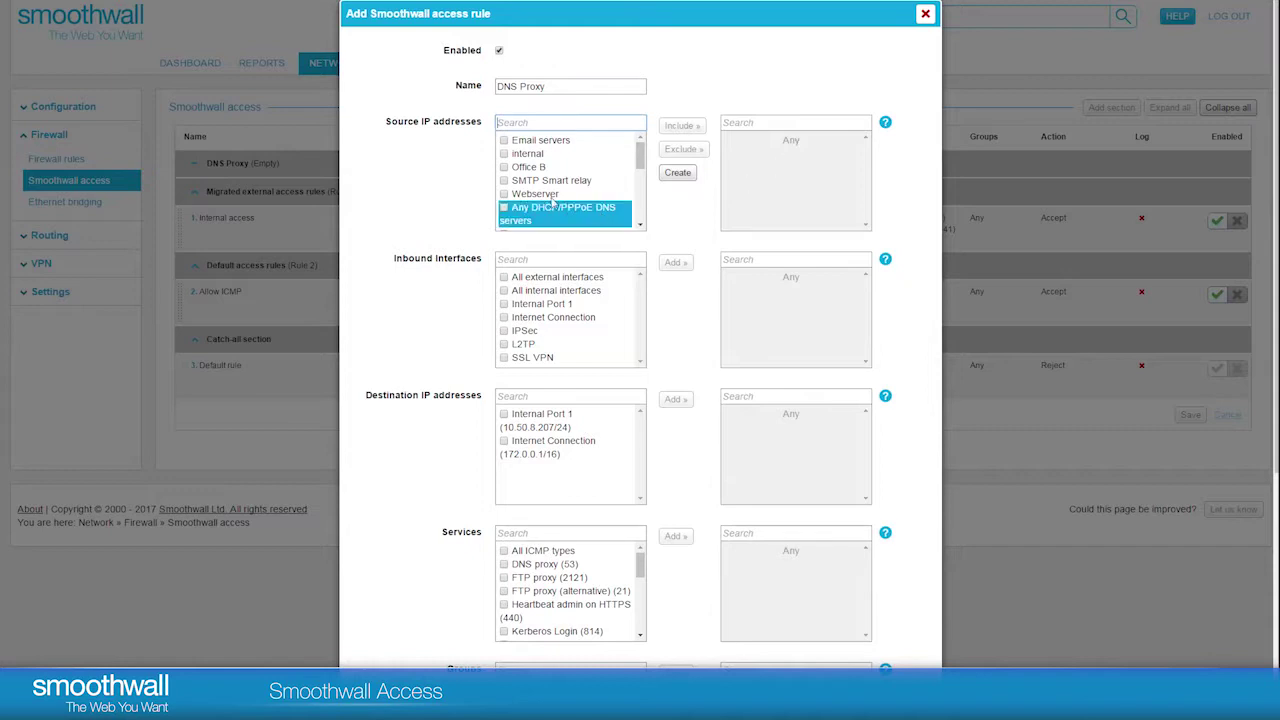
{"action": "left_click", "coordinate": [505, 142]}
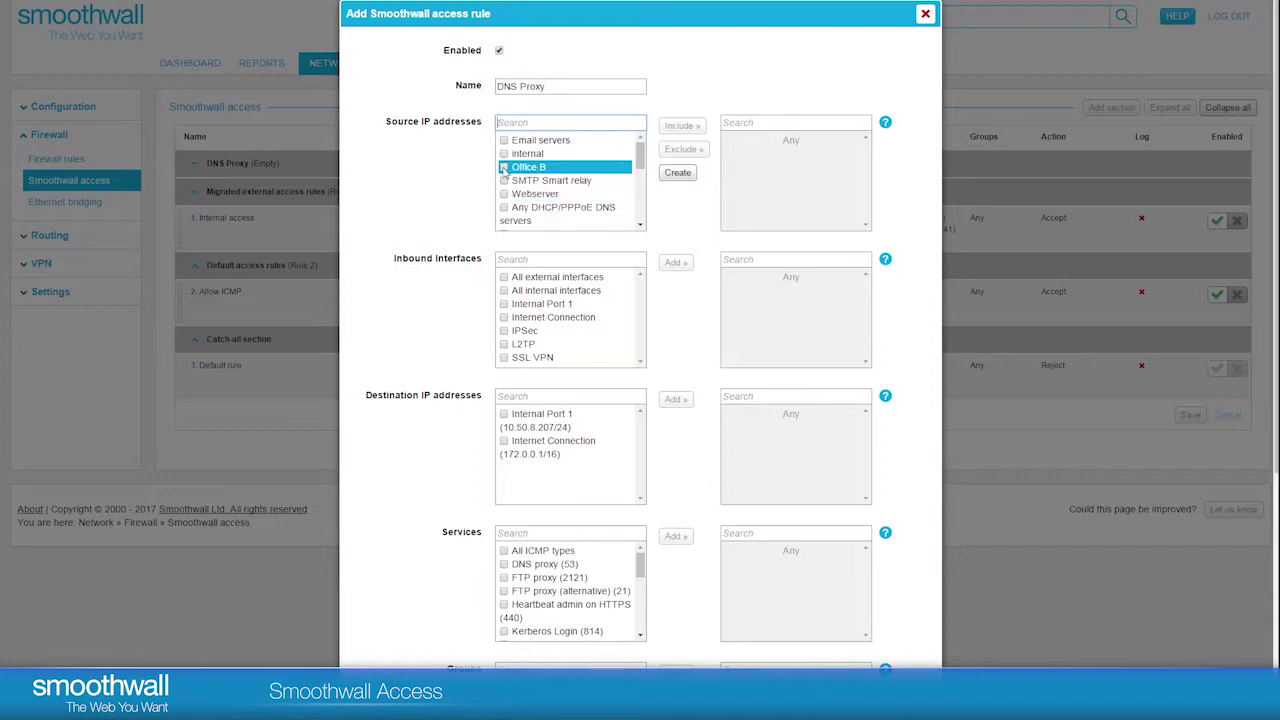
{"action": "left_click", "coordinate": [505, 168]}
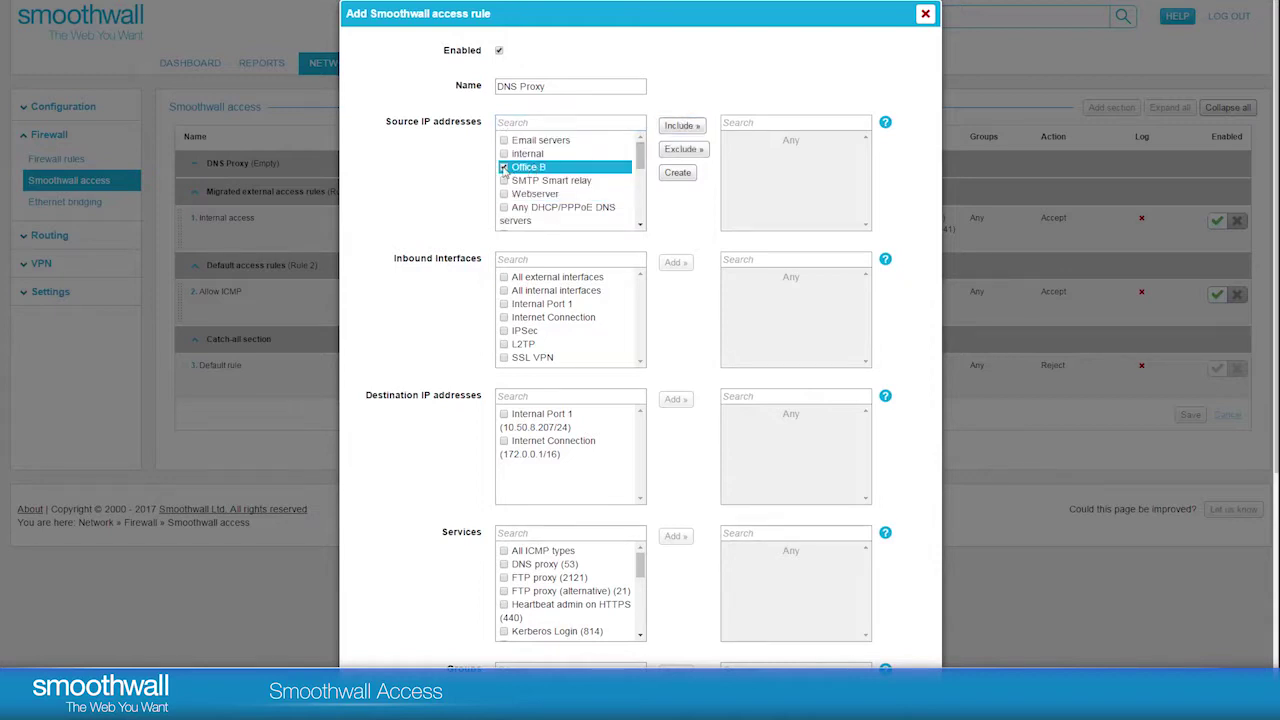
{"action": "left_click", "coordinate": [677, 174]}
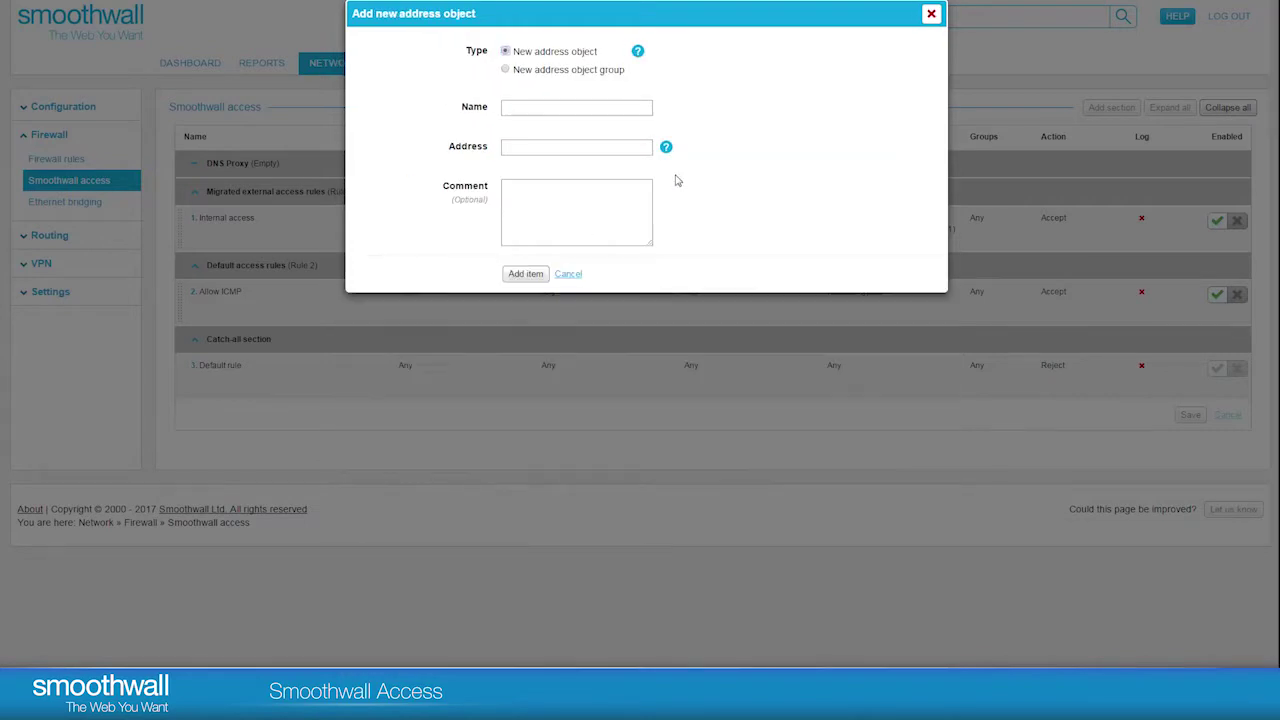
{"action": "left_click", "coordinate": [567, 274]}
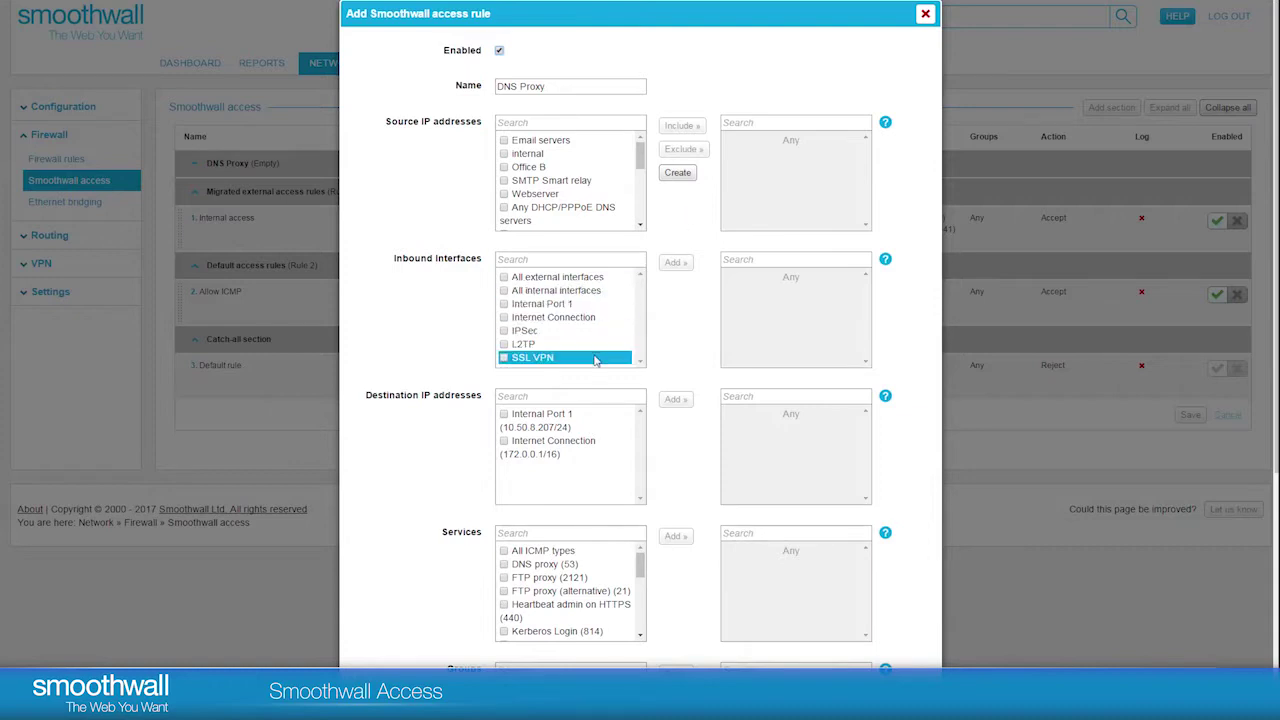
Add Internal Port 1 as the rule's inbound interface and Internal Port 1 (10.50.8.207/24) as its destination IP address.
{"action": "left_click", "coordinate": [575, 303]}
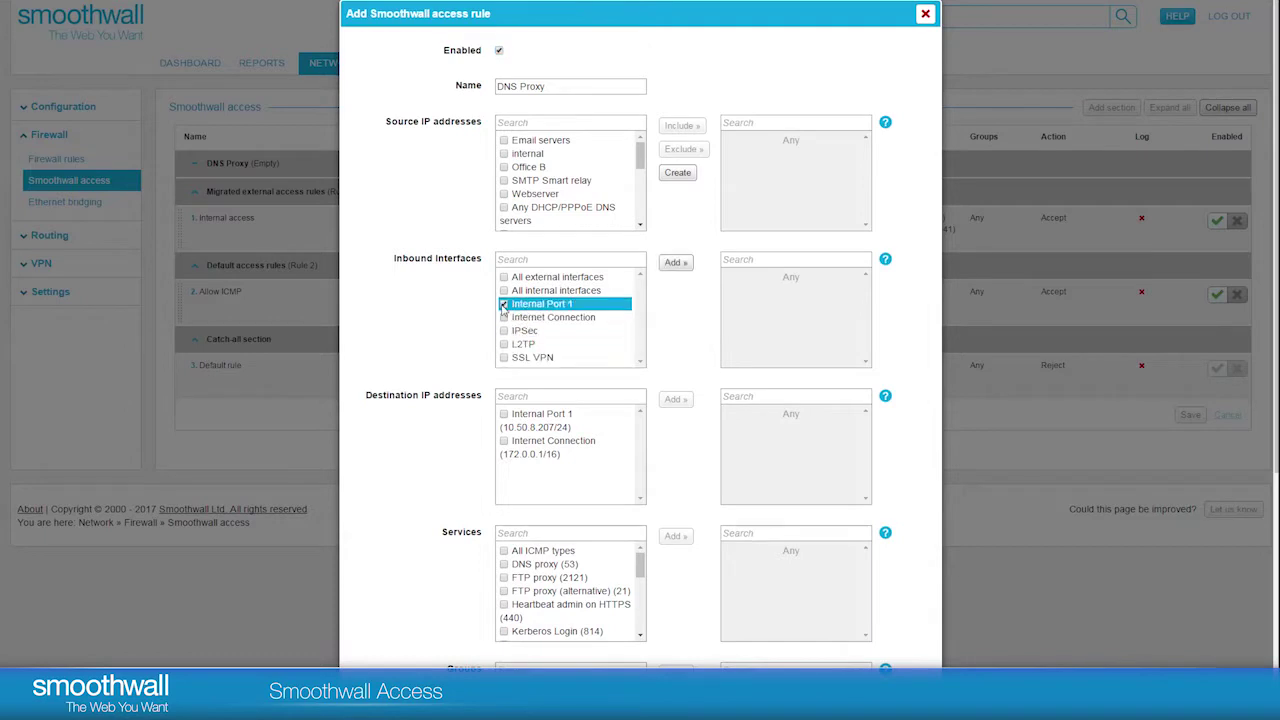
{"action": "left_click", "coordinate": [674, 263]}
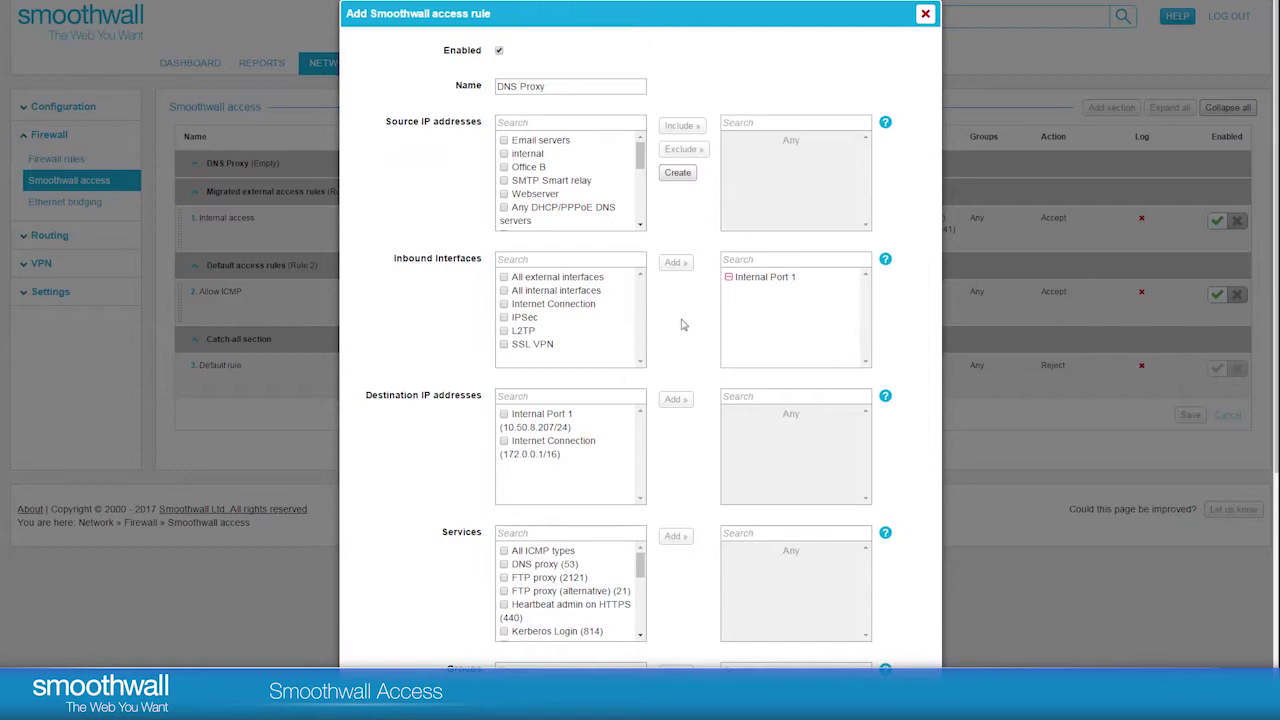
{"action": "scroll", "coordinate": [683, 325], "scroll_direction": "down", "scroll_amount": 3}
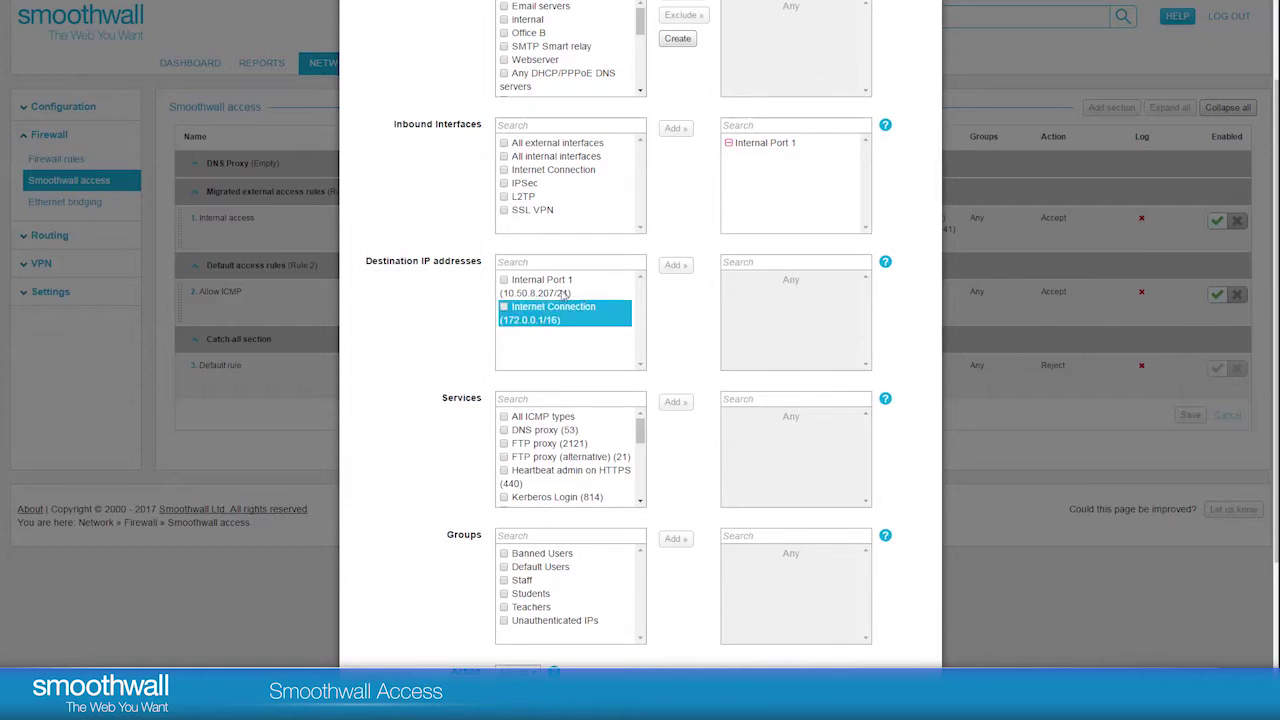
{"action": "left_click", "coordinate": [505, 284]}
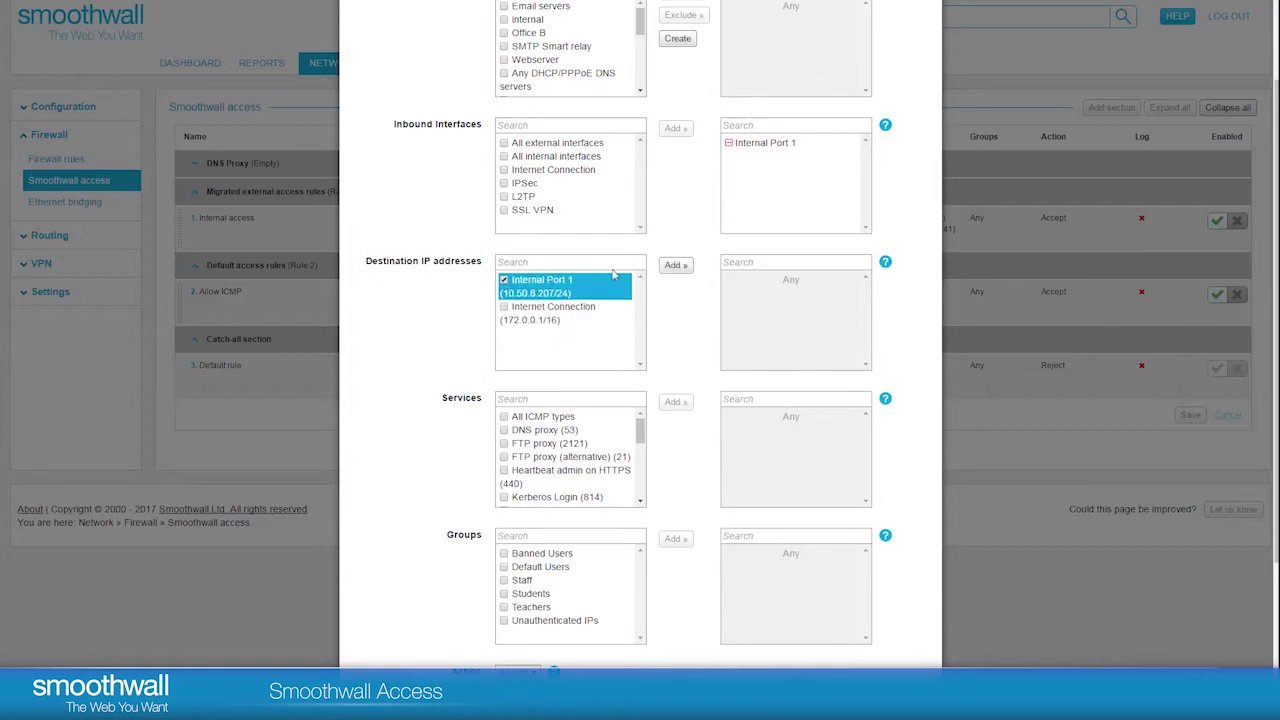
{"action": "left_click", "coordinate": [672, 266]}
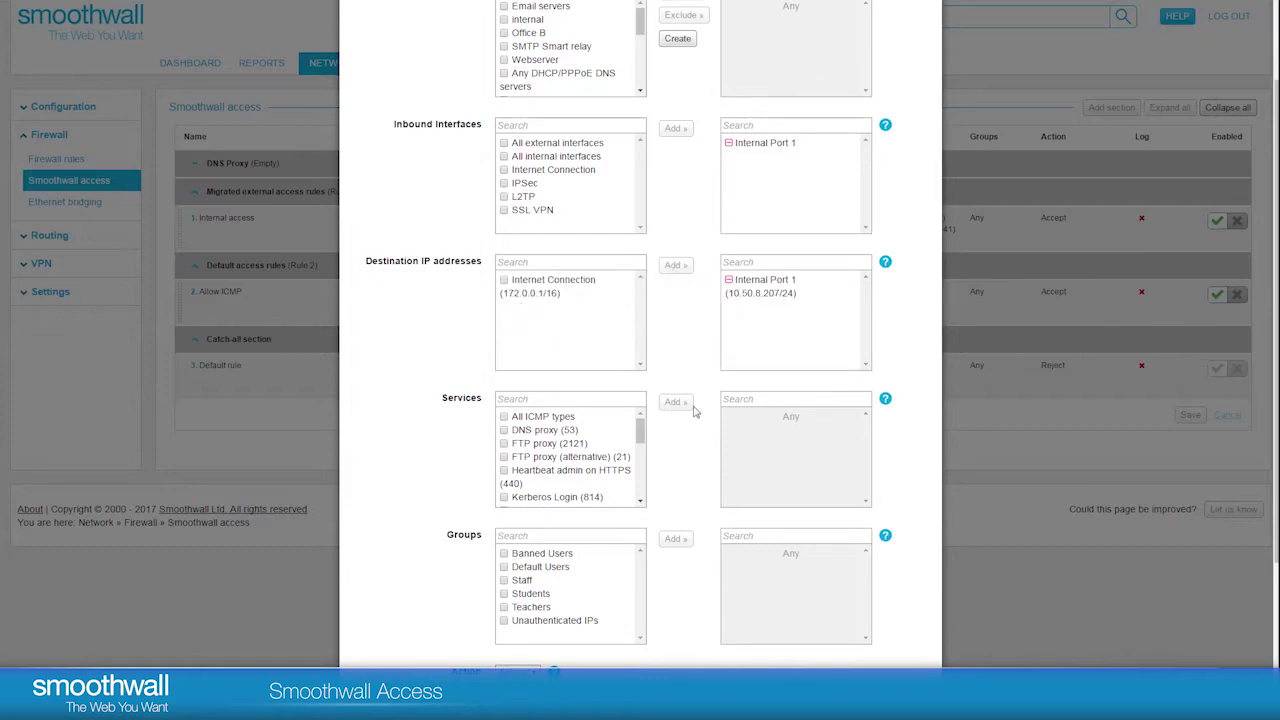
Find the DNS proxy (53) service by searching for "DNS" and add it to the rule's services.
{"action": "mouse_move", "coordinate": [640, 429]}
{"action": "left_mouse_down"}
{"action": "mouse_move", "coordinate": [642, 488]}
{"action": "mouse_move", "coordinate": [647, 420]}
{"action": "left_mouse_up"}
{"action": "left_click_drag", "start_coordinate": [642, 437], "coordinate": [642, 497]}
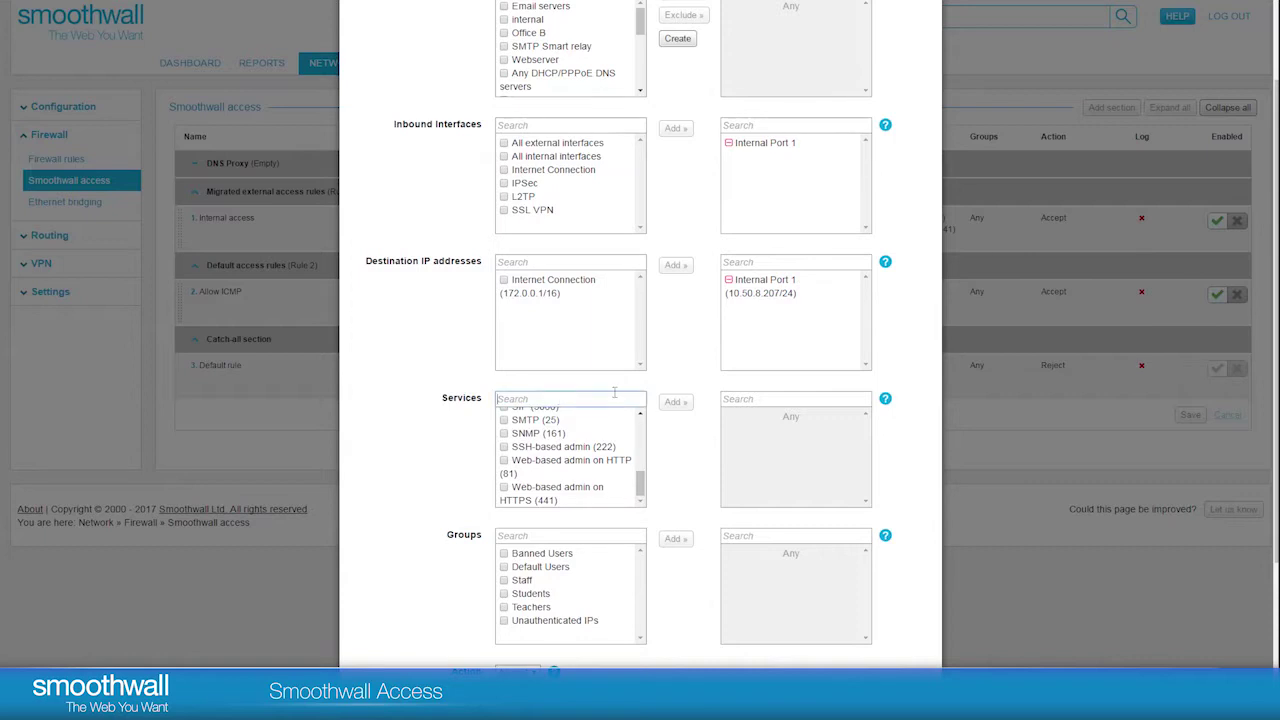
{"action": "type", "text": "DNS"}
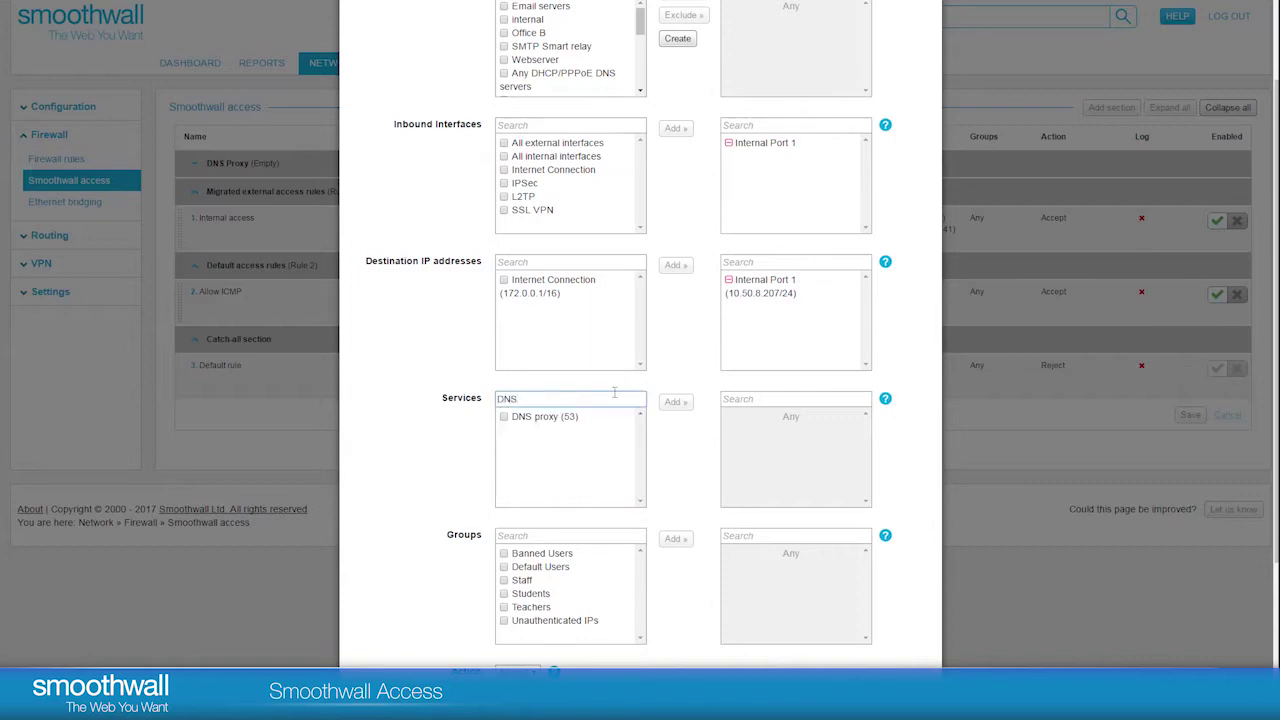
{"action": "left_click", "coordinate": [504, 417]}
{"action": "left_click", "coordinate": [676, 402]}
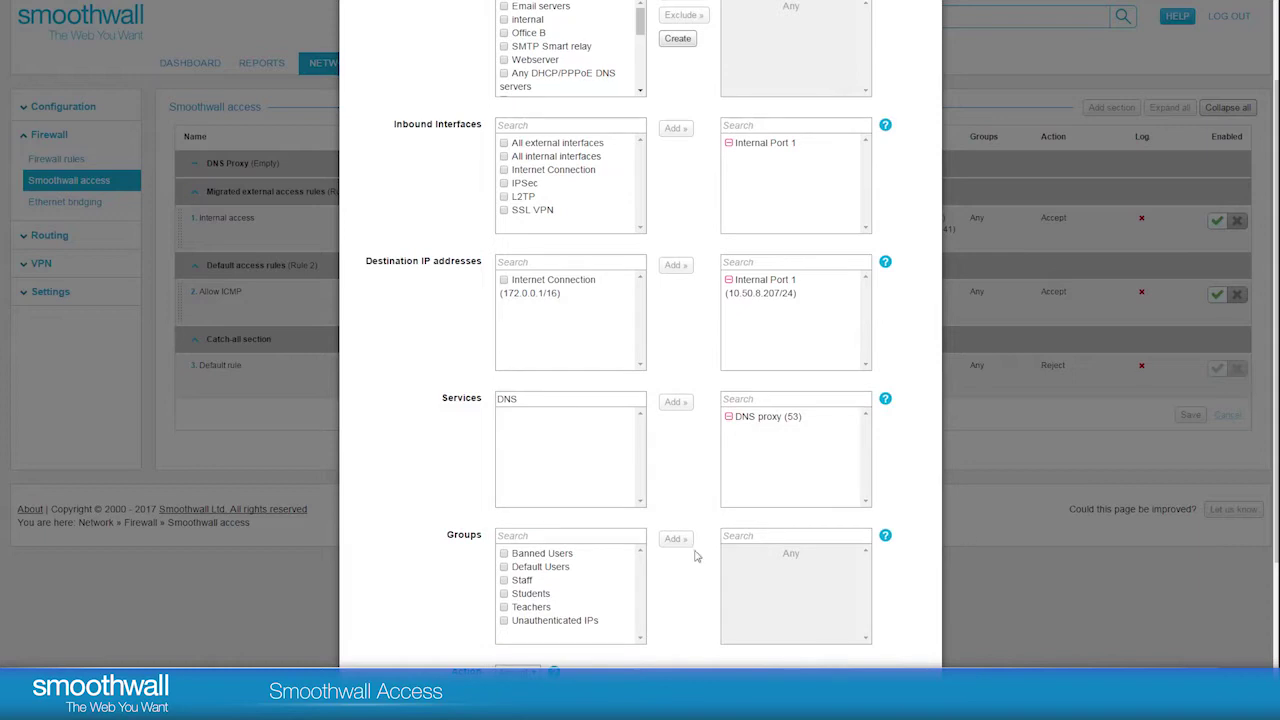
Set the rule's action to Accept with logging enabled, and save the rule.
{"action": "left_click", "coordinate": [630, 585]}
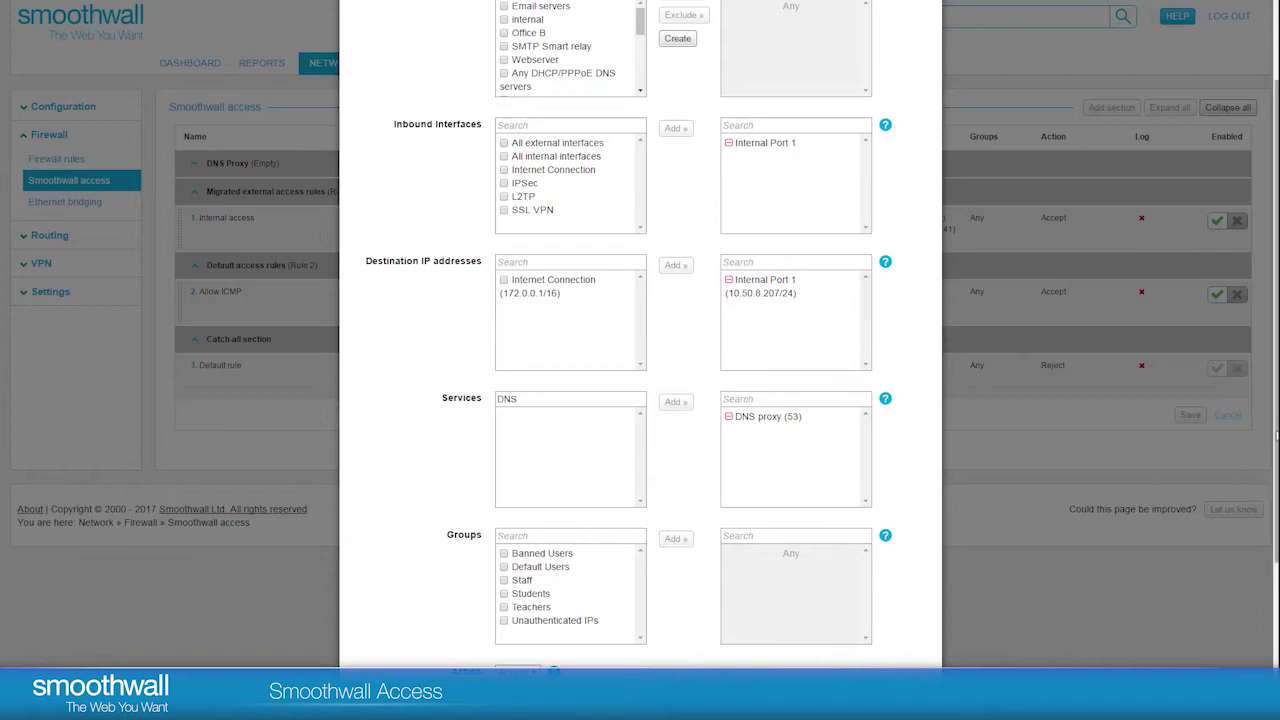
{"action": "scroll", "coordinate": [1268, 438], "scroll_direction": "down", "scroll_amount": 2}
{"action": "scroll", "coordinate": [640, 350], "scroll_direction": "down", "scroll_amount": 1}
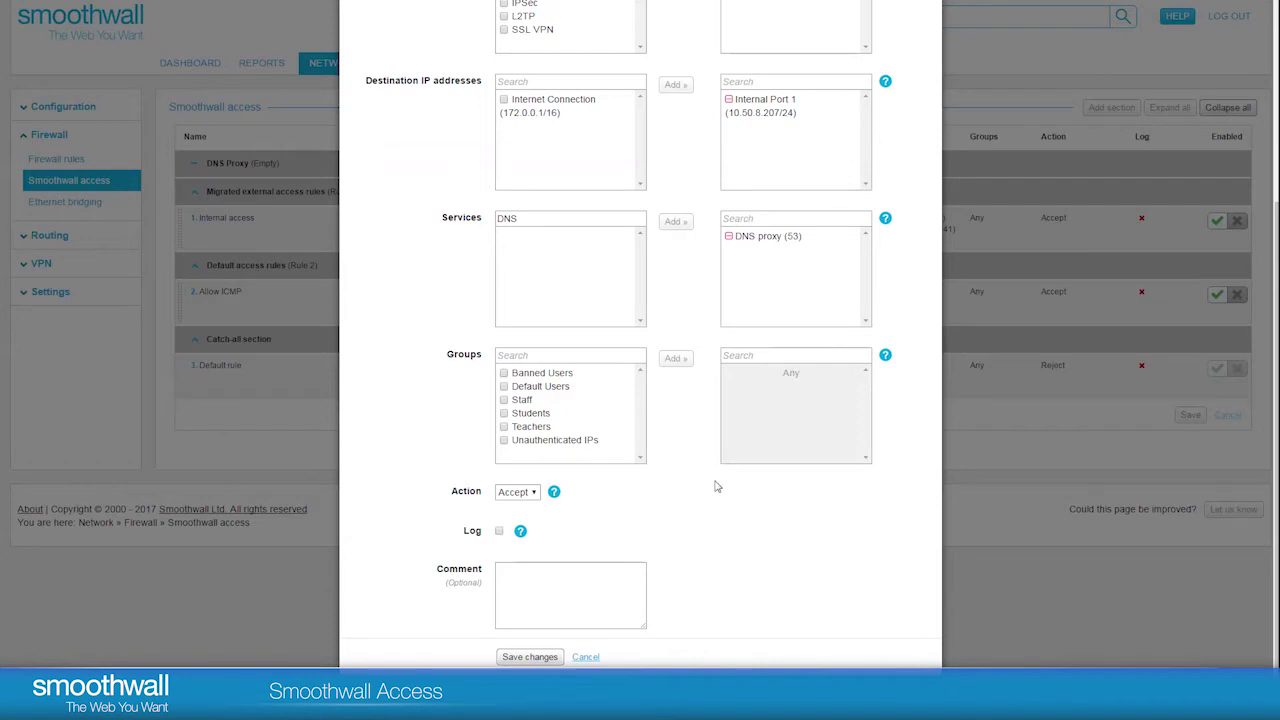
{"action": "left_click", "coordinate": [533, 492]}
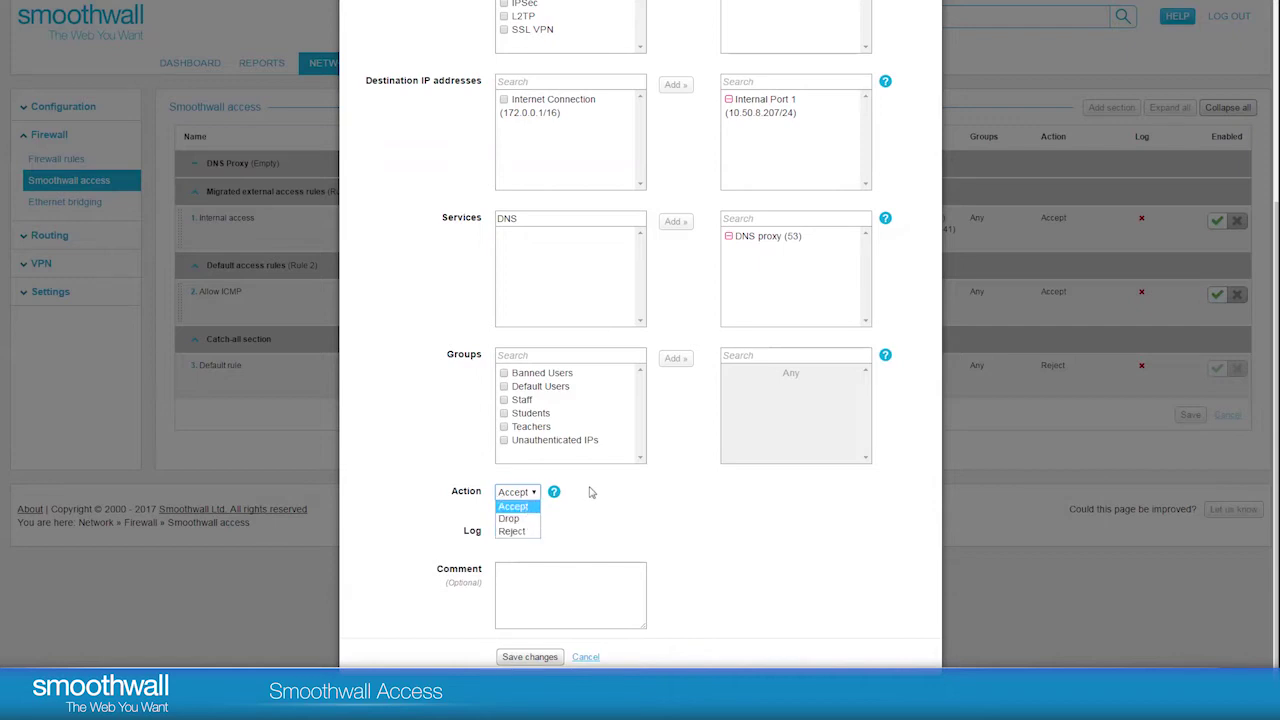
{"action": "left_click", "coordinate": [513, 508]}
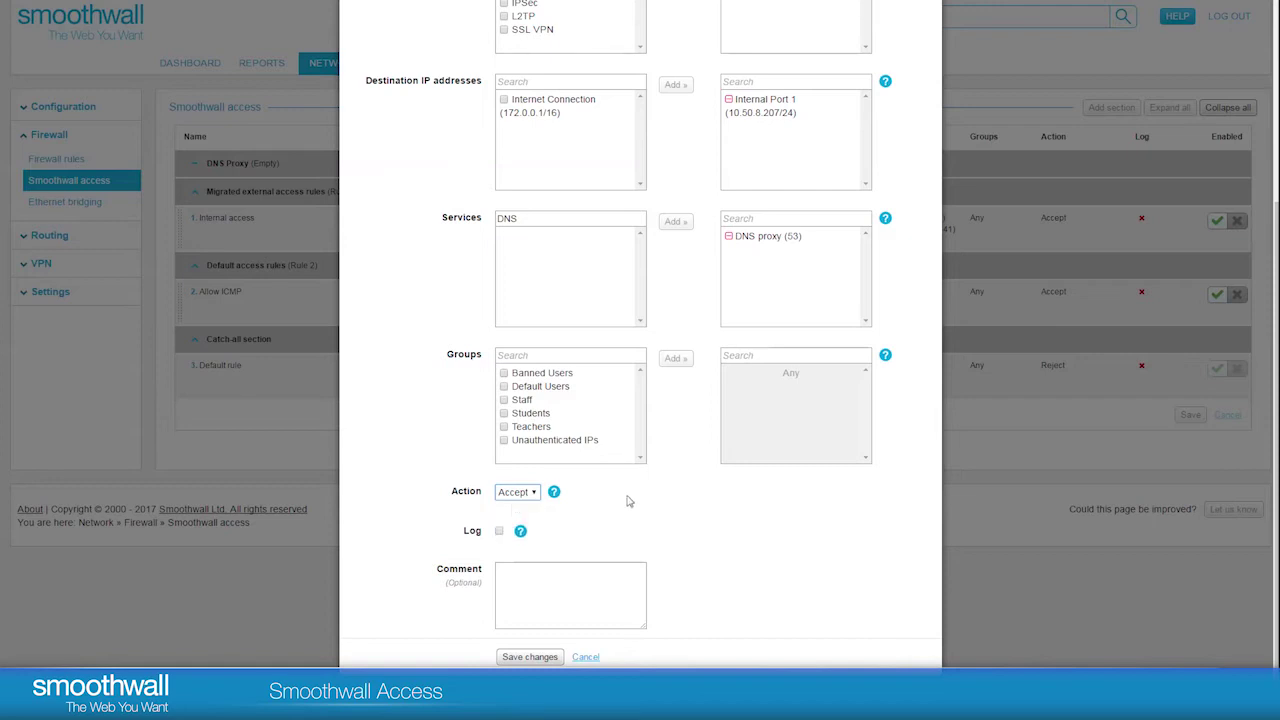
{"action": "left_click", "coordinate": [499, 531]}
{"action": "left_click", "coordinate": [530, 657]}
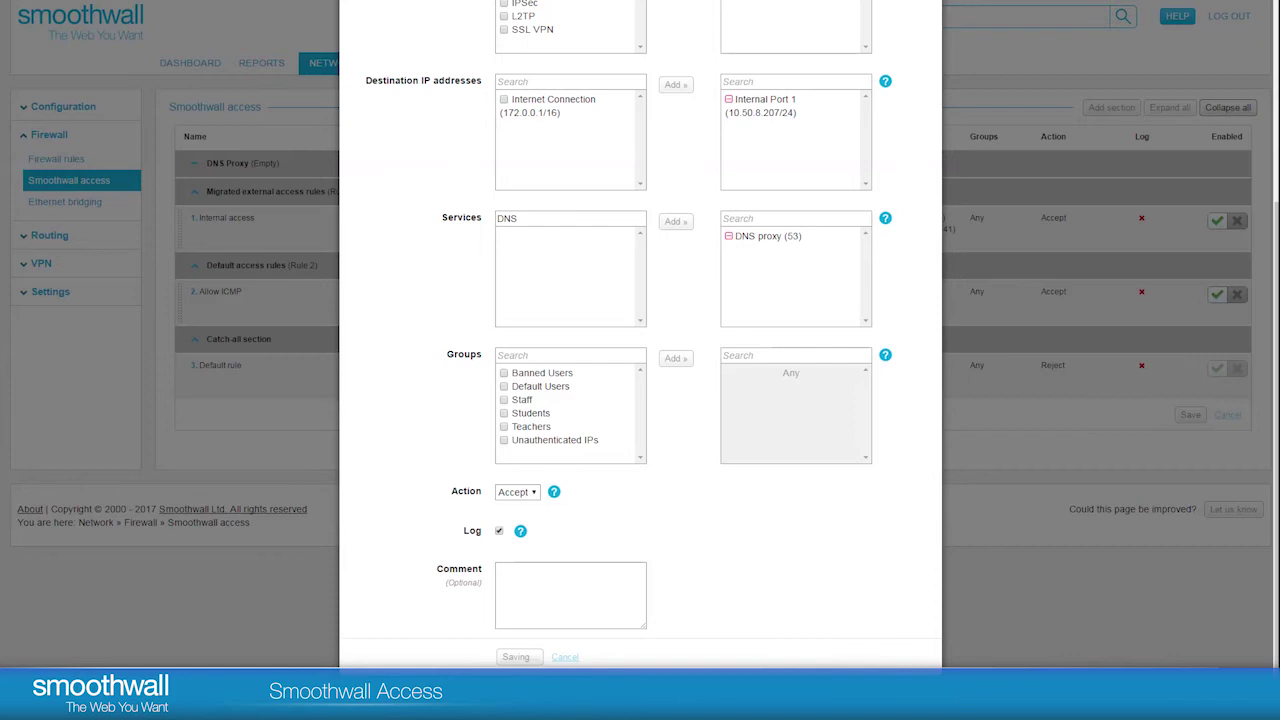